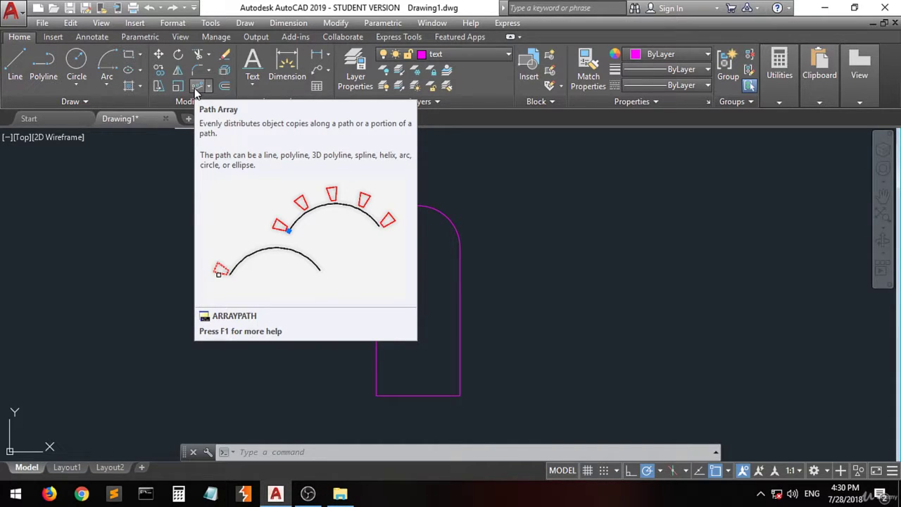
Draw a small circle at the arc's right end and shift it right by its centre.
{"action": "left_click", "coordinate": [76, 62]}
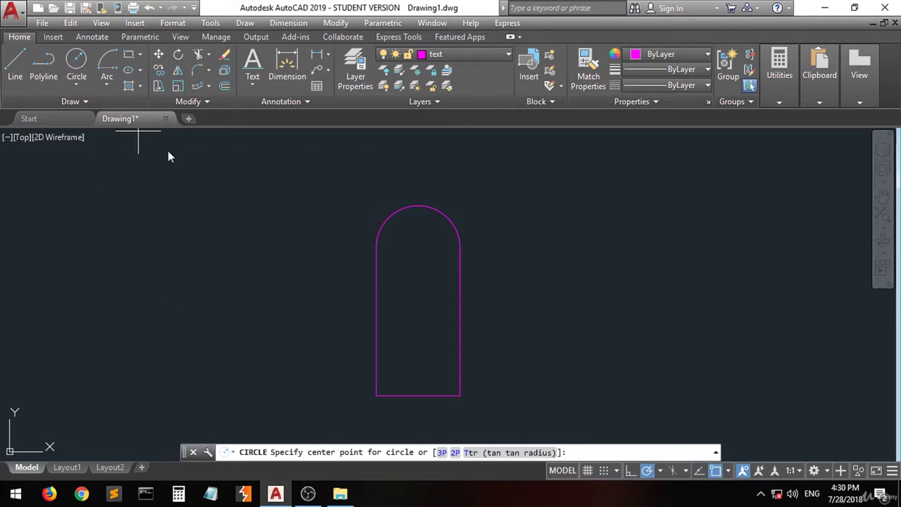
{"action": "left_click", "coordinate": [464, 245]}
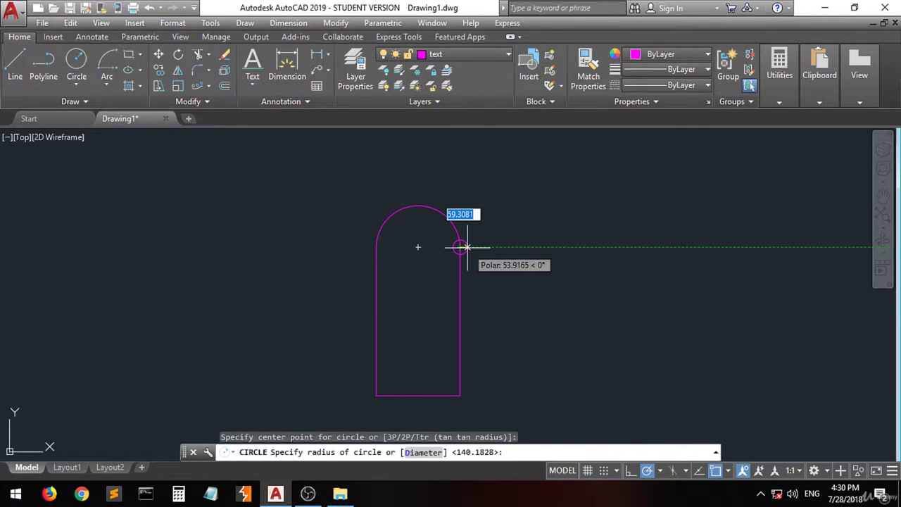
{"action": "left_click", "coordinate": [467, 247]}
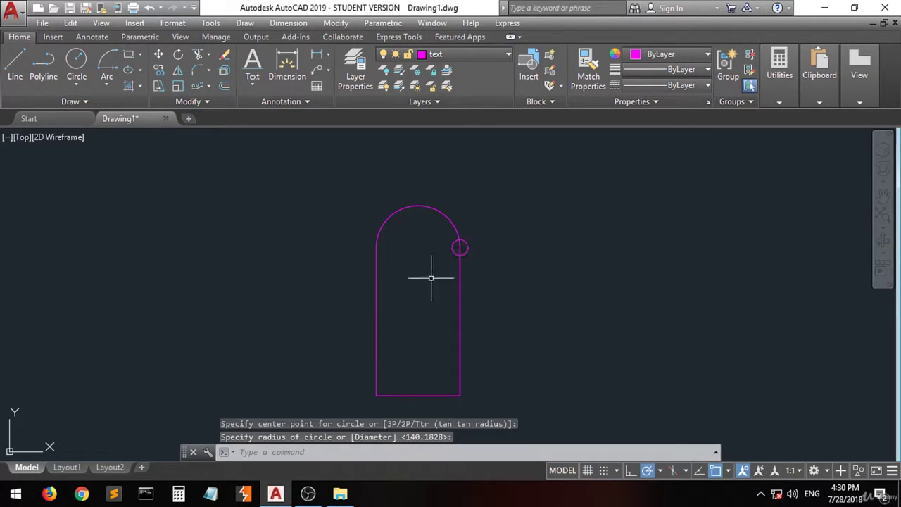
{"action": "left_click", "coordinate": [453, 249]}
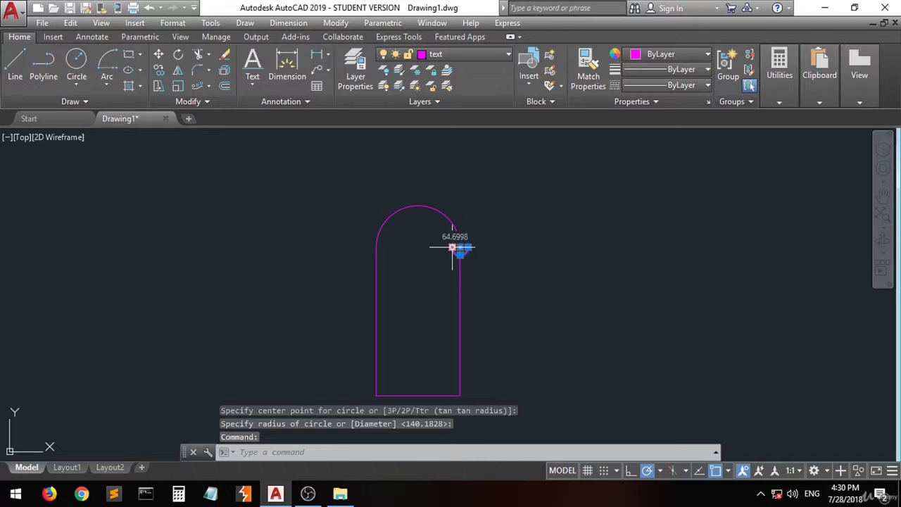
{"action": "left_click", "coordinate": [155, 53]}
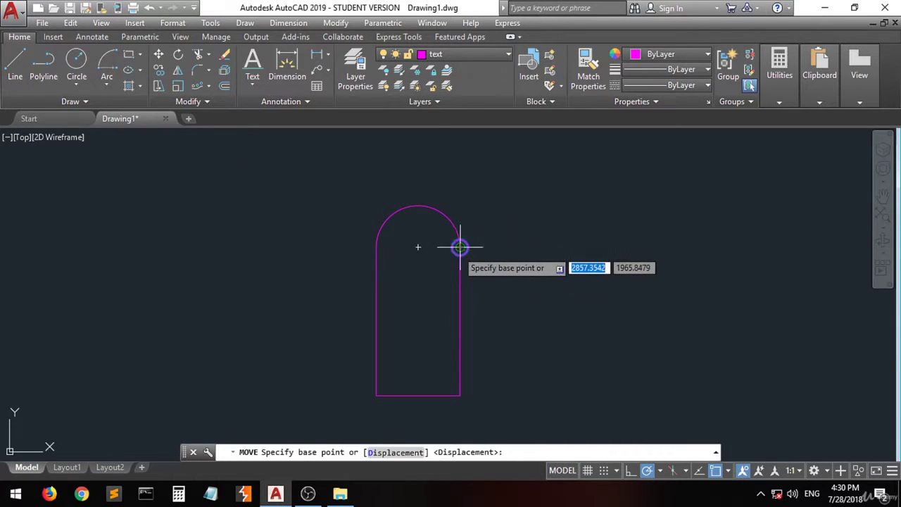
{"action": "scroll", "coordinate": [457, 243], "scroll_direction": "up", "scroll_amount": 2}
{"action": "scroll", "coordinate": [457, 243], "scroll_direction": "up", "scroll_amount": 4}
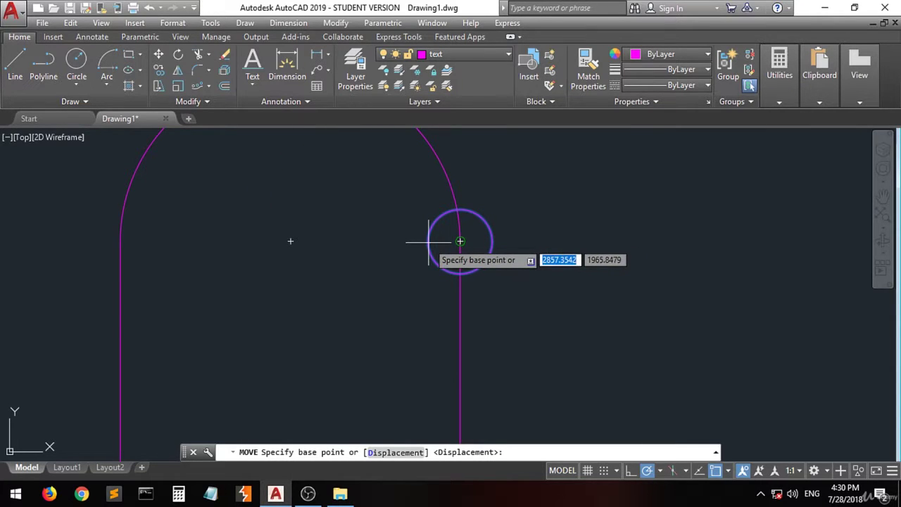
{"action": "left_click", "coordinate": [428, 242]}
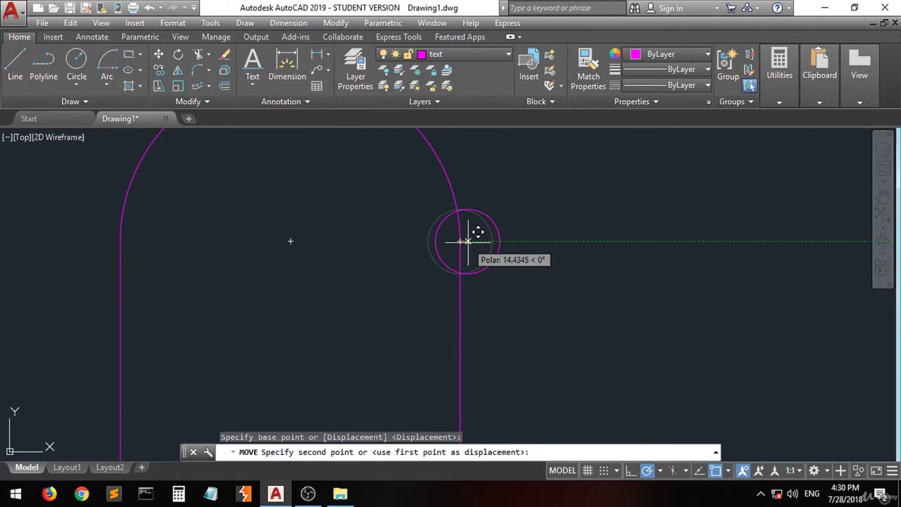
{"action": "left_click", "coordinate": [465, 241]}
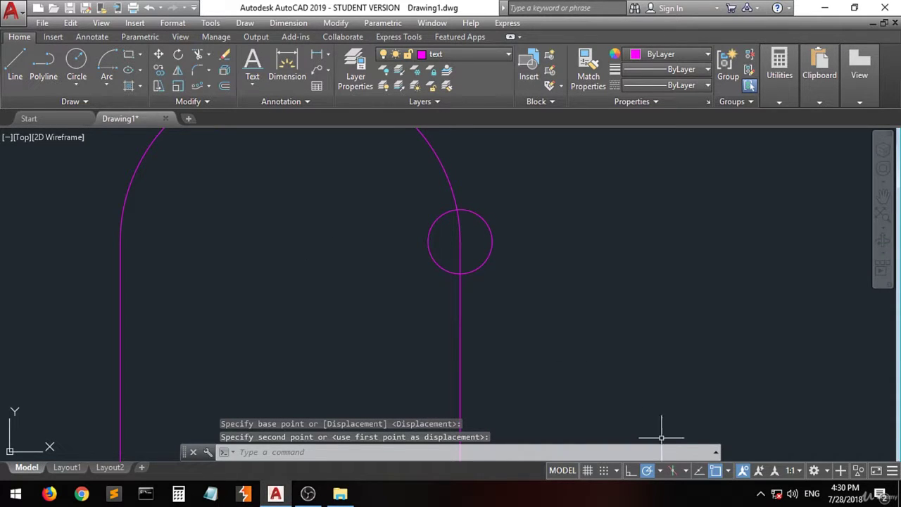
Enable Quadrant osnap and move the circle by its left quadrant onto the arch's right edge.
{"action": "left_click", "coordinate": [728, 470]}
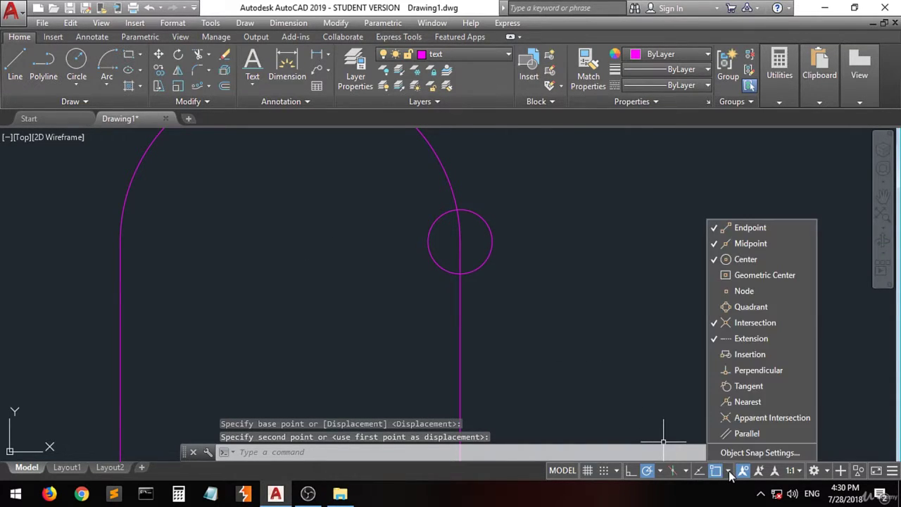
{"action": "left_click", "coordinate": [751, 308]}
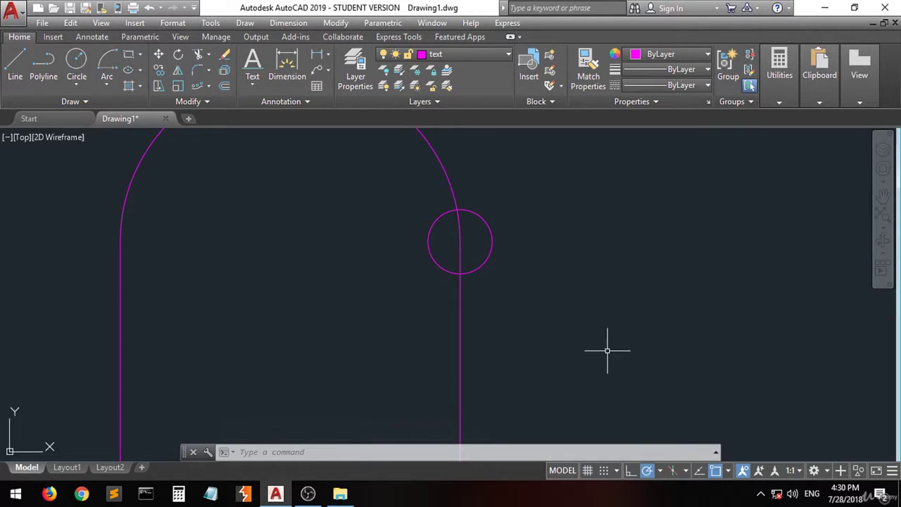
{"action": "left_click", "coordinate": [461, 232]}
{"action": "left_click", "coordinate": [432, 237]}
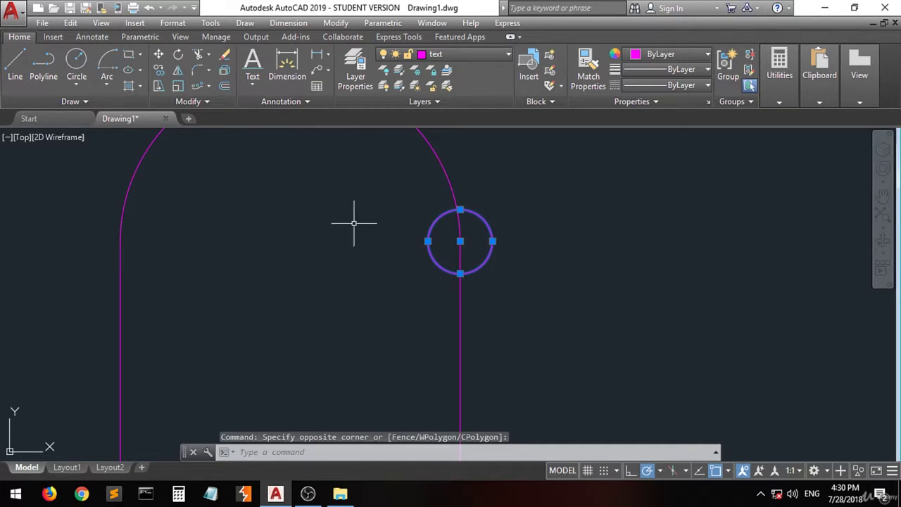
{"action": "left_click", "coordinate": [159, 55]}
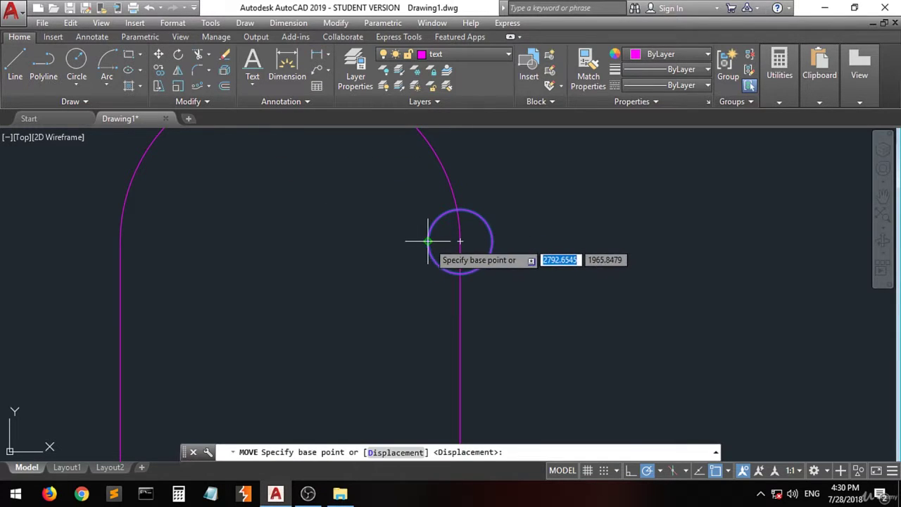
{"action": "left_click", "coordinate": [435, 241]}
{"action": "left_click", "coordinate": [465, 235]}
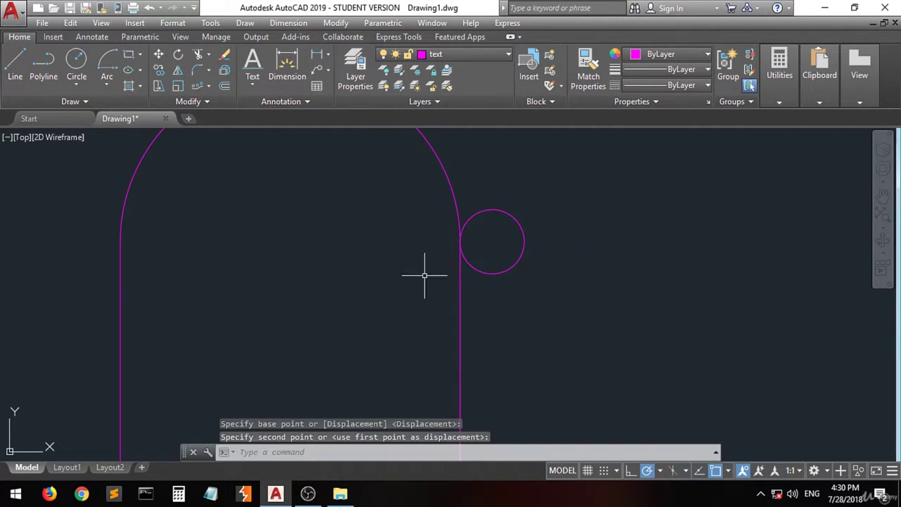
{"action": "scroll", "coordinate": [269, 348], "scroll_direction": "down", "scroll_amount": 3}
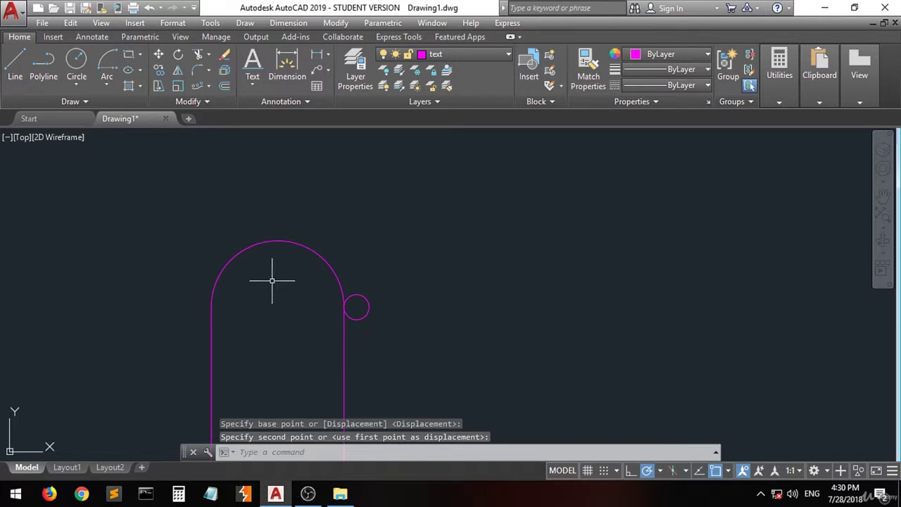
{"action": "scroll", "coordinate": [266, 217], "scroll_direction": "down", "scroll_amount": 2}
{"action": "scroll", "coordinate": [270, 286], "scroll_direction": "up", "scroll_amount": 2}
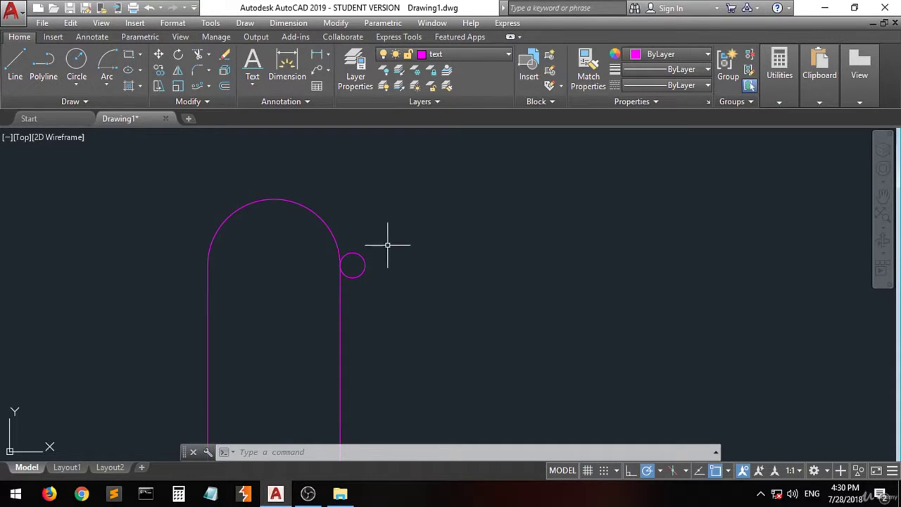
Expand the Array dropdown on the Modify panel to reach Path Array.
{"action": "left_click", "coordinate": [209, 87]}
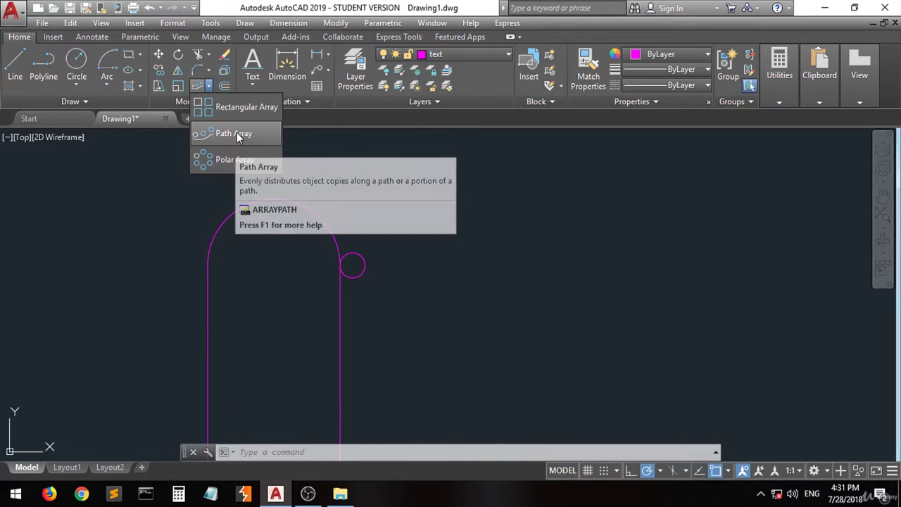
Create a Path Array of the small circle along the arch outline.
{"action": "left_click", "coordinate": [236, 133]}
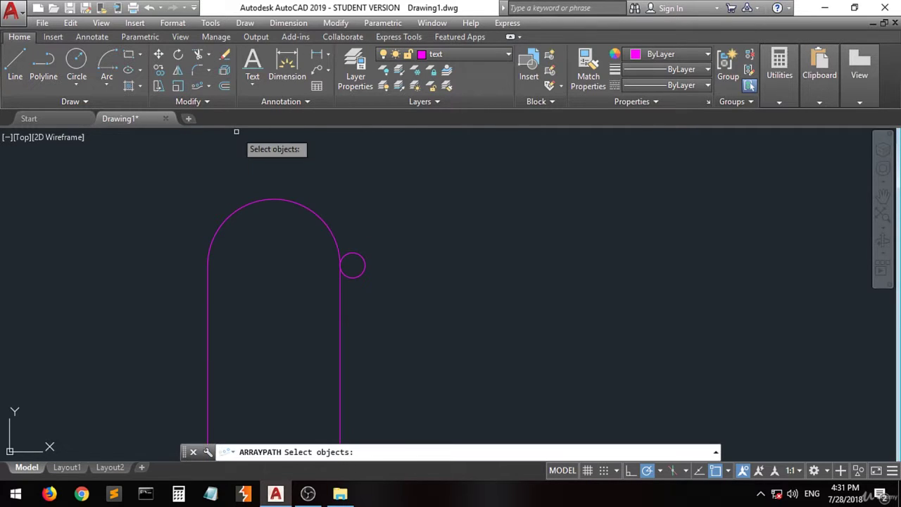
{"action": "left_click", "coordinate": [363, 262]}
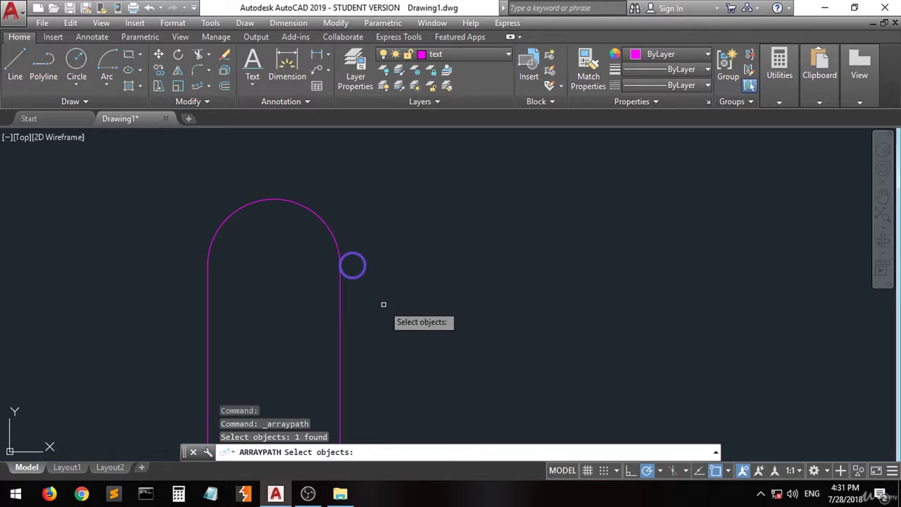
{"action": "key", "text": "Return"}
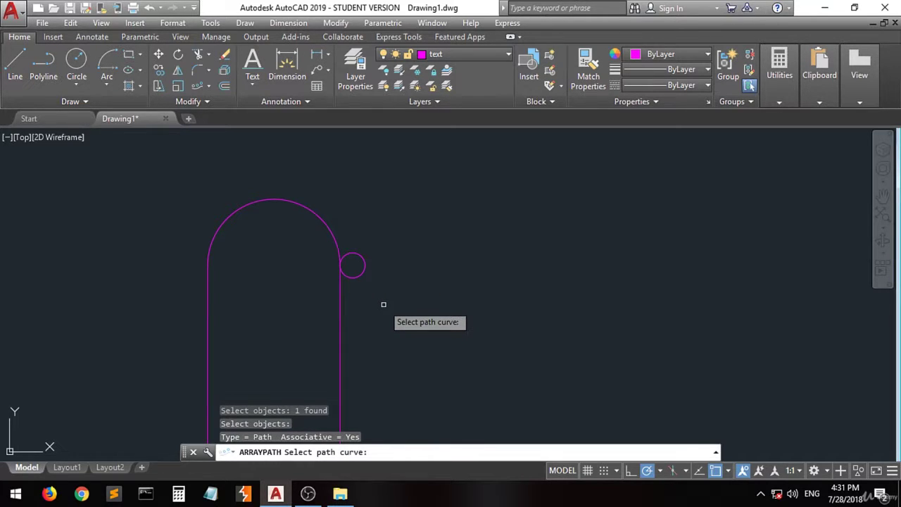
{"action": "left_click", "coordinate": [319, 218]}
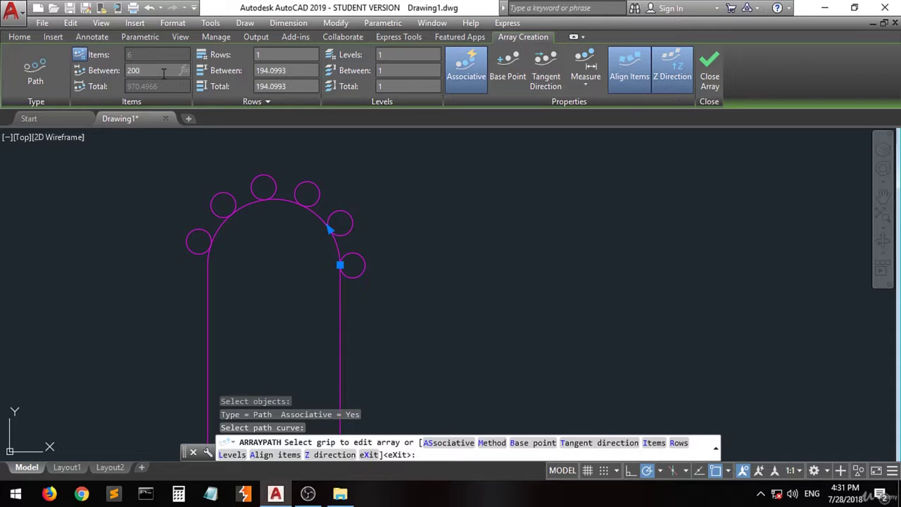
Accept spacing 200, then respace the circles to 215.0369 while keeping one row.
{"action": "key", "text": "Return"}
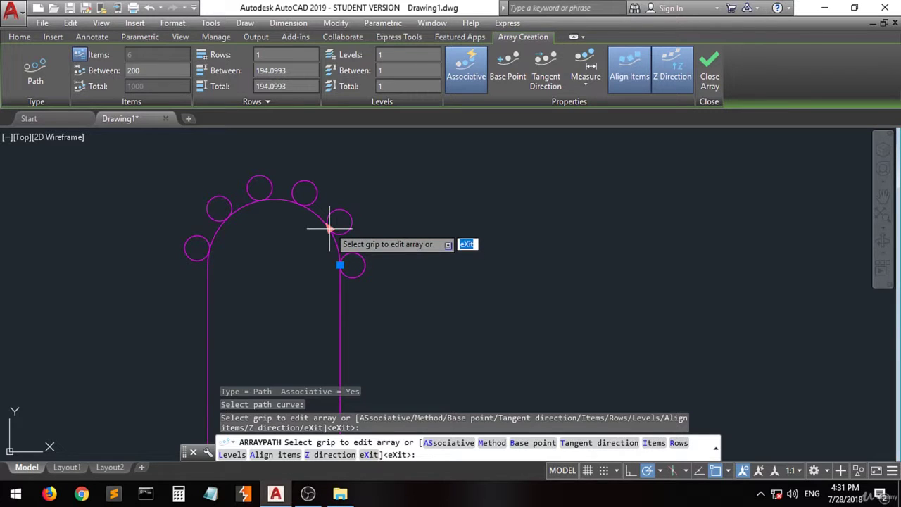
{"action": "left_click", "coordinate": [329, 227]}
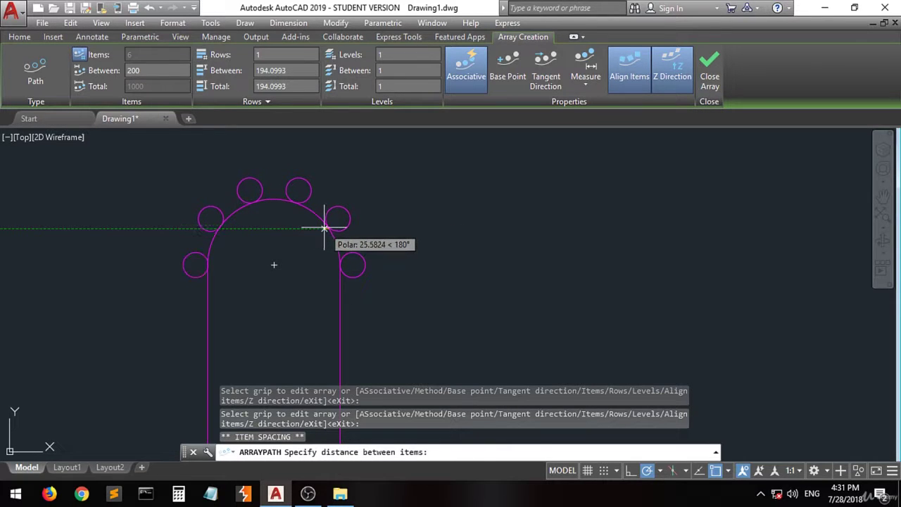
{"action": "left_click", "coordinate": [324, 227]}
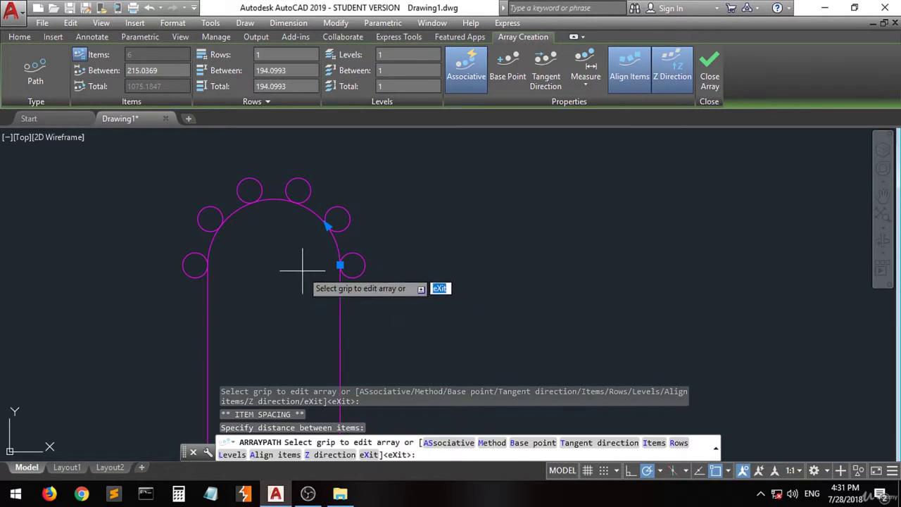
{"action": "left_click", "coordinate": [340, 265]}
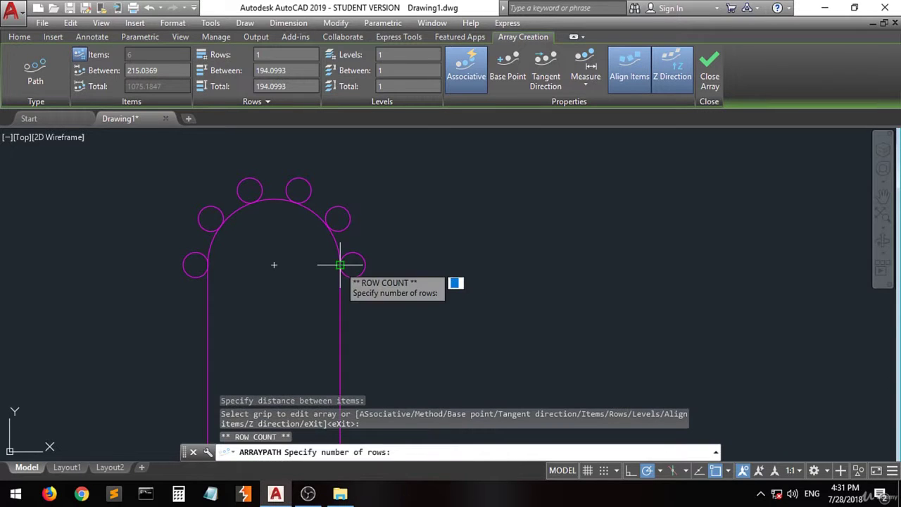
{"action": "left_click", "coordinate": [423, 297]}
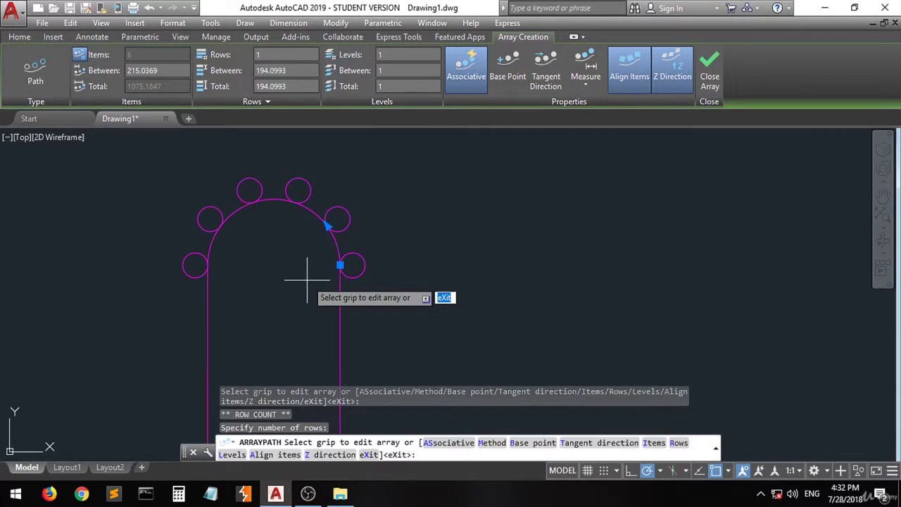
{"action": "left_click", "coordinate": [378, 245]}
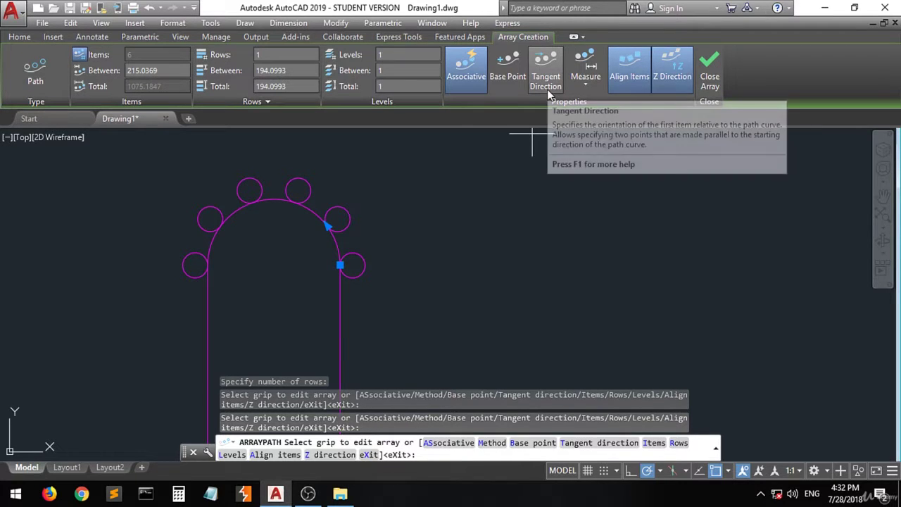
Redefine the array's tangent direction twice, finishing with a horizontal vector from the arc's left end.
{"action": "left_click", "coordinate": [588, 87]}
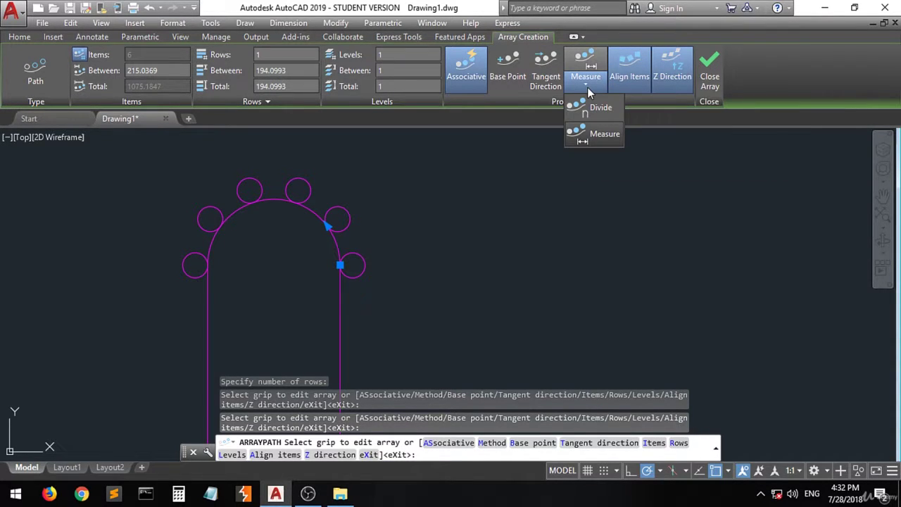
{"action": "left_click", "coordinate": [587, 87]}
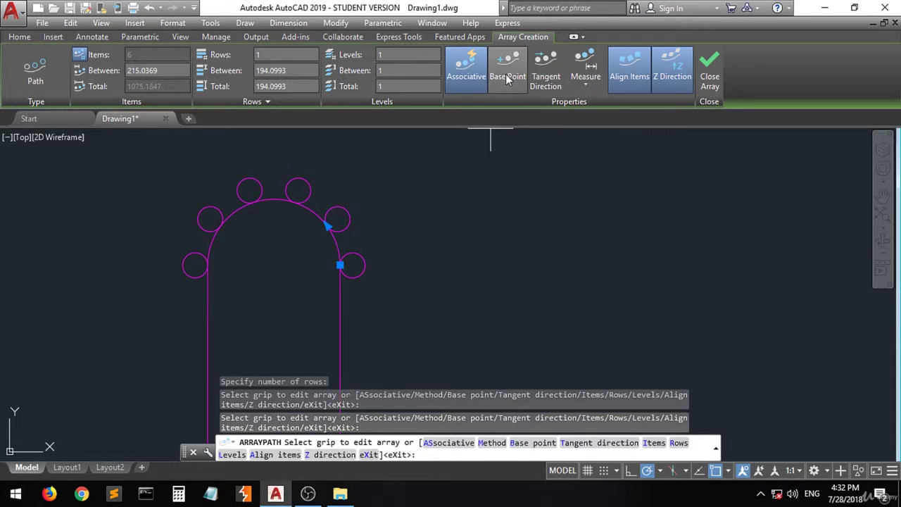
{"action": "left_click", "coordinate": [547, 75]}
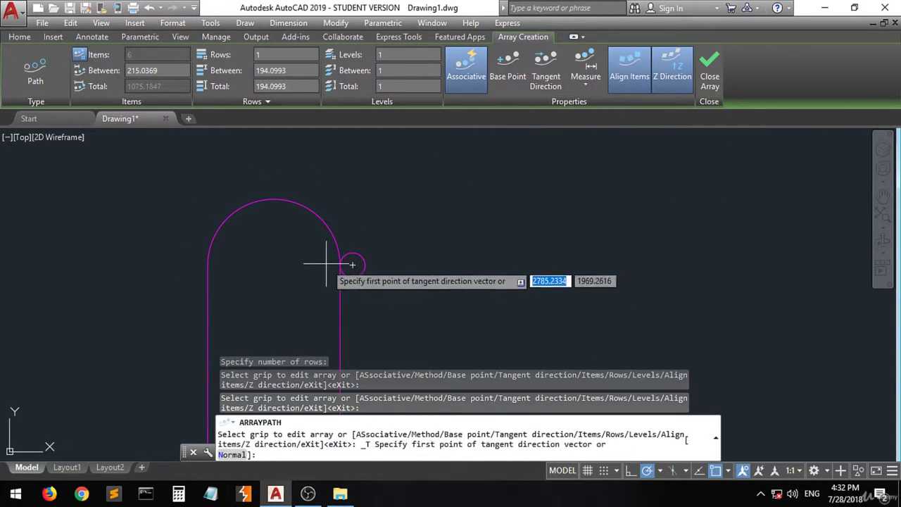
{"action": "left_click", "coordinate": [275, 200]}
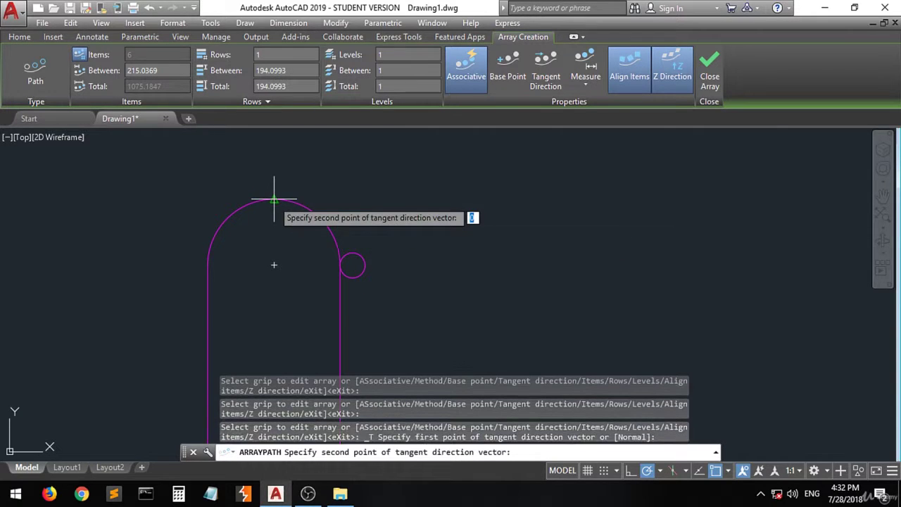
{"action": "left_click", "coordinate": [332, 236]}
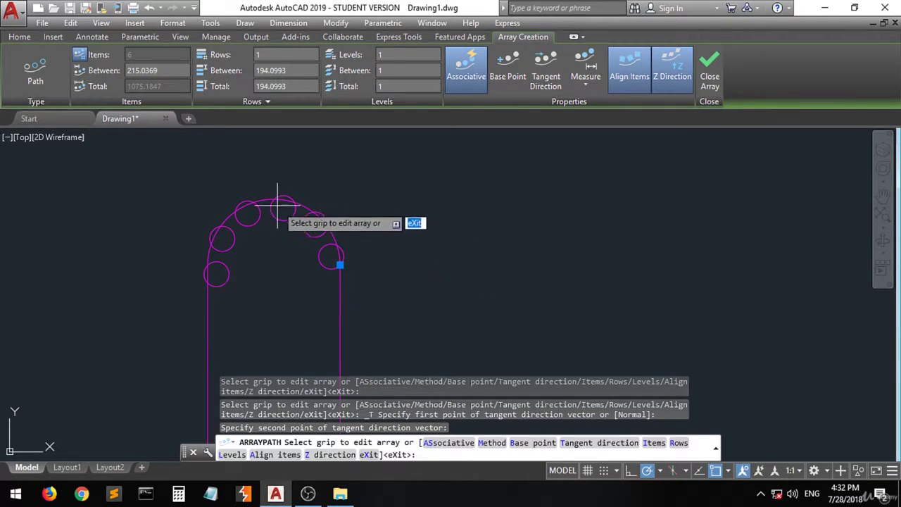
{"action": "left_click", "coordinate": [544, 77]}
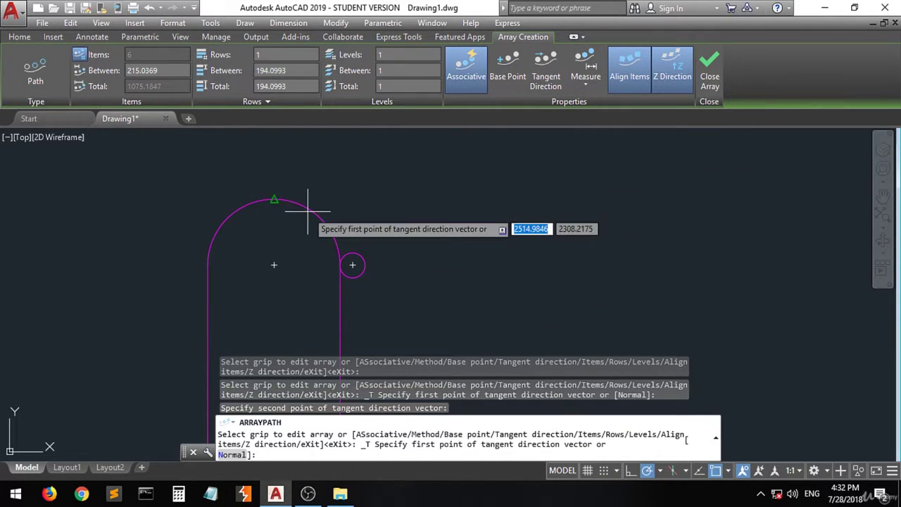
{"action": "left_click", "coordinate": [210, 254]}
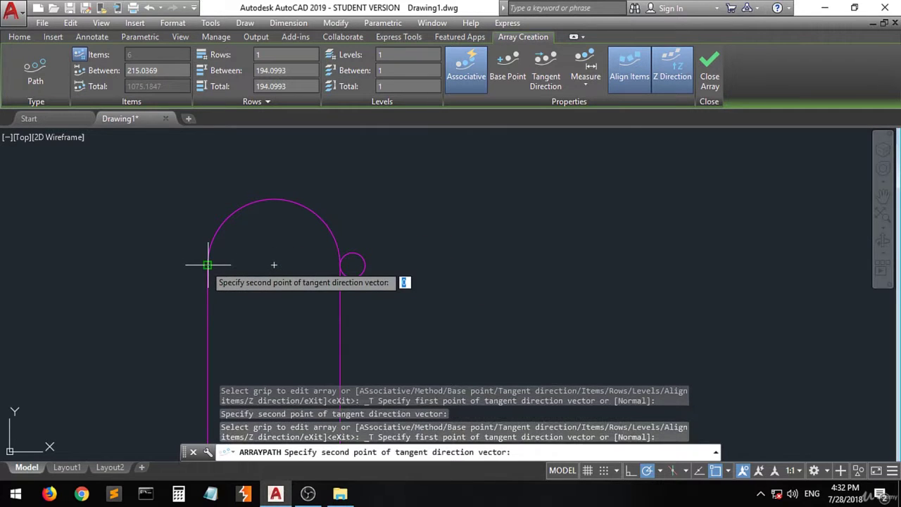
{"action": "left_click", "coordinate": [340, 265]}
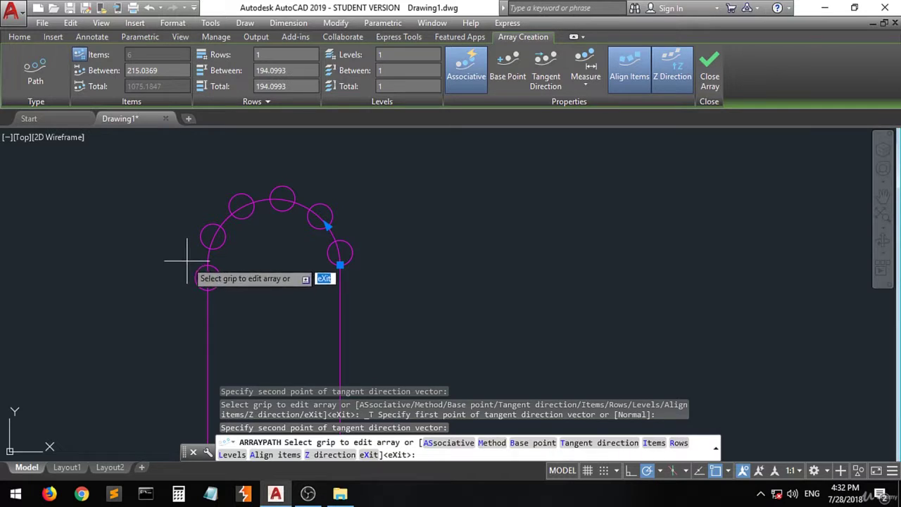
Switch to Divide with 10 items and set tangent direction from the arc's right to left end.
{"action": "left_click", "coordinate": [590, 83]}
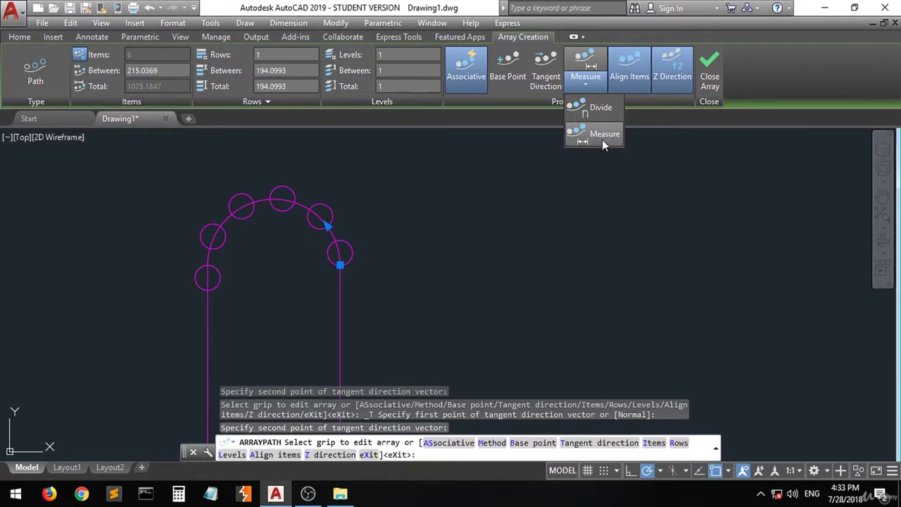
{"action": "left_click", "coordinate": [607, 109]}
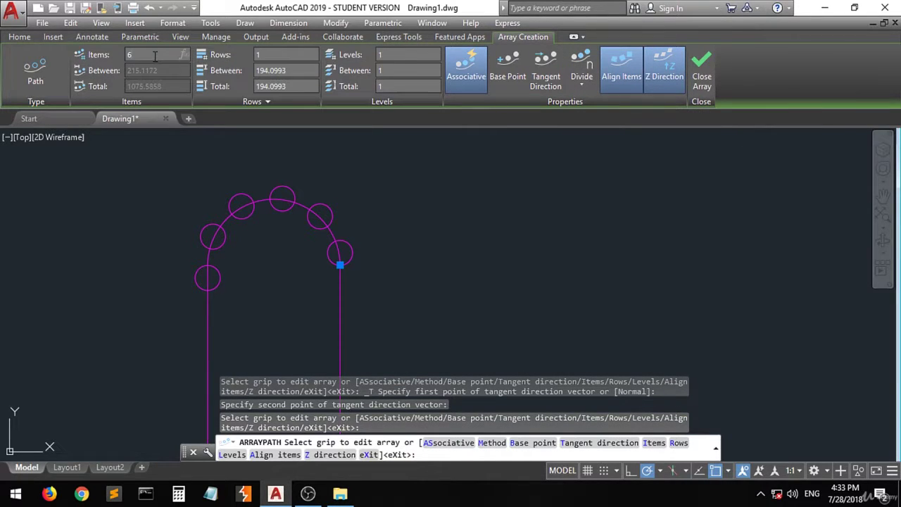
{"action": "key", "text": "Return"}
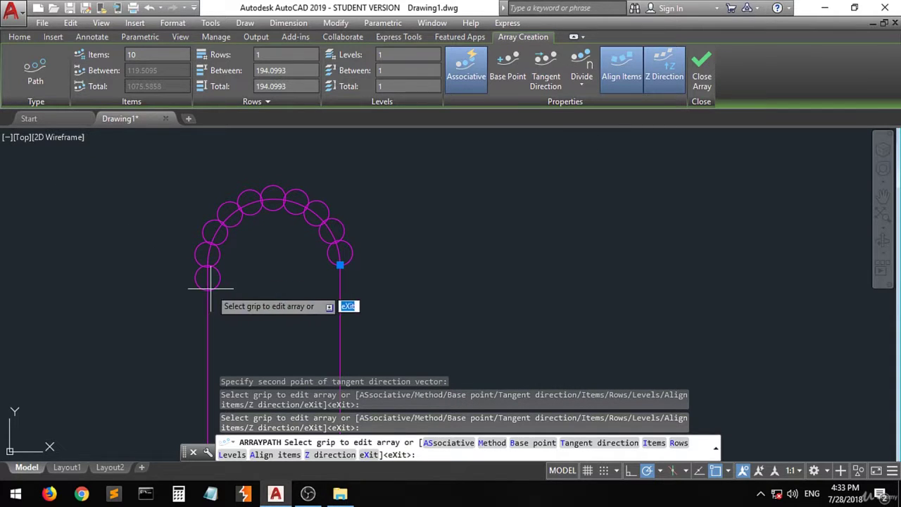
{"action": "left_click", "coordinate": [550, 91]}
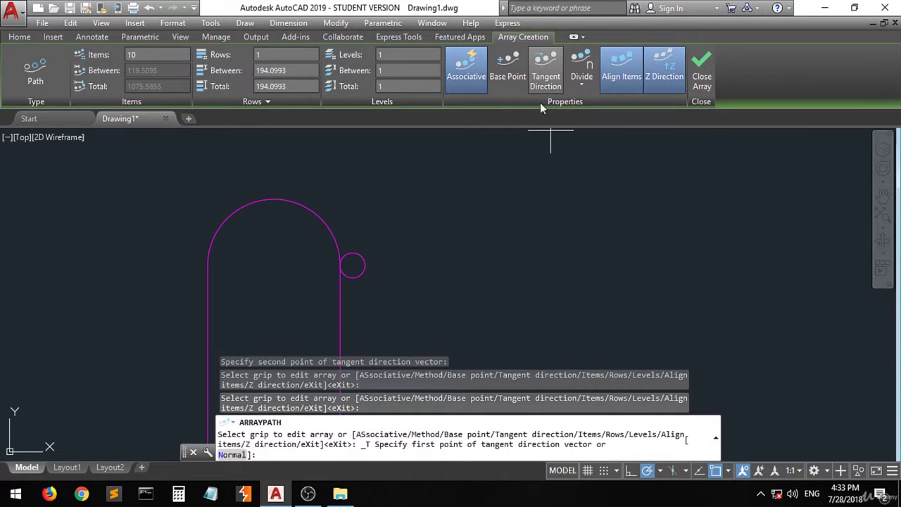
{"action": "left_click", "coordinate": [340, 264]}
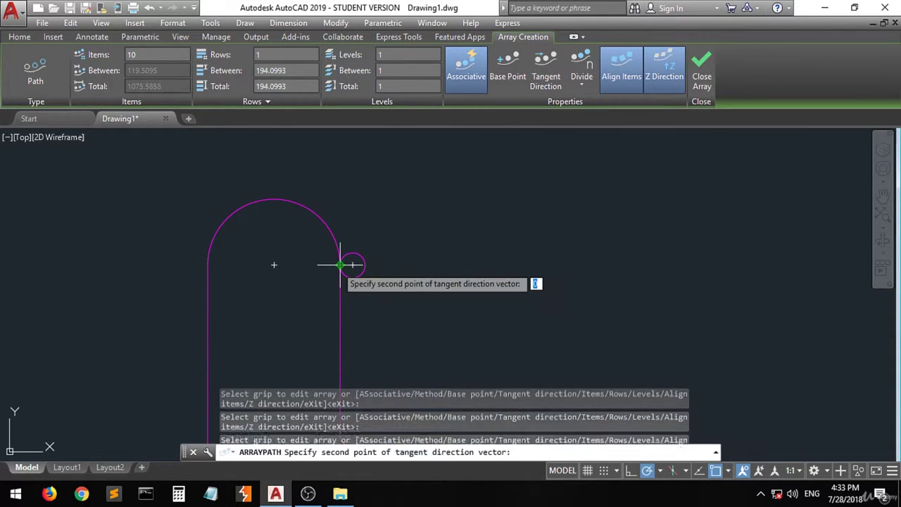
{"action": "left_click", "coordinate": [206, 248]}
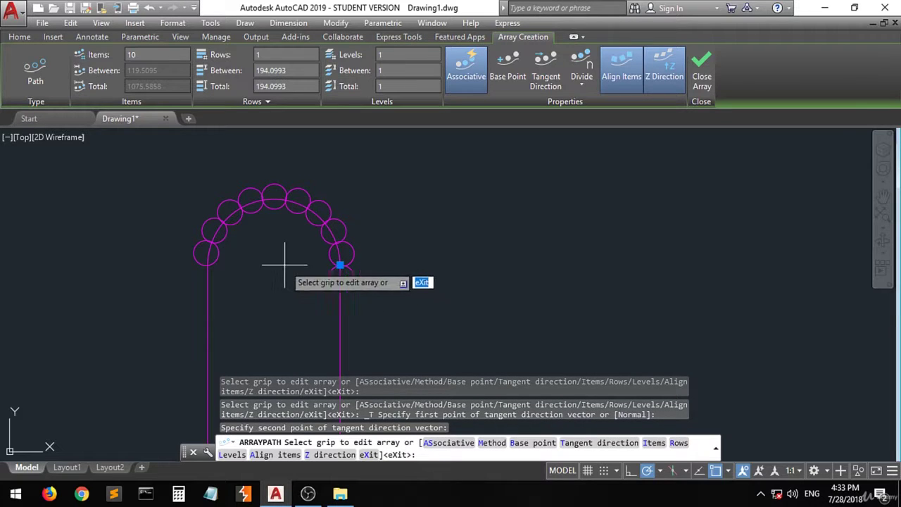